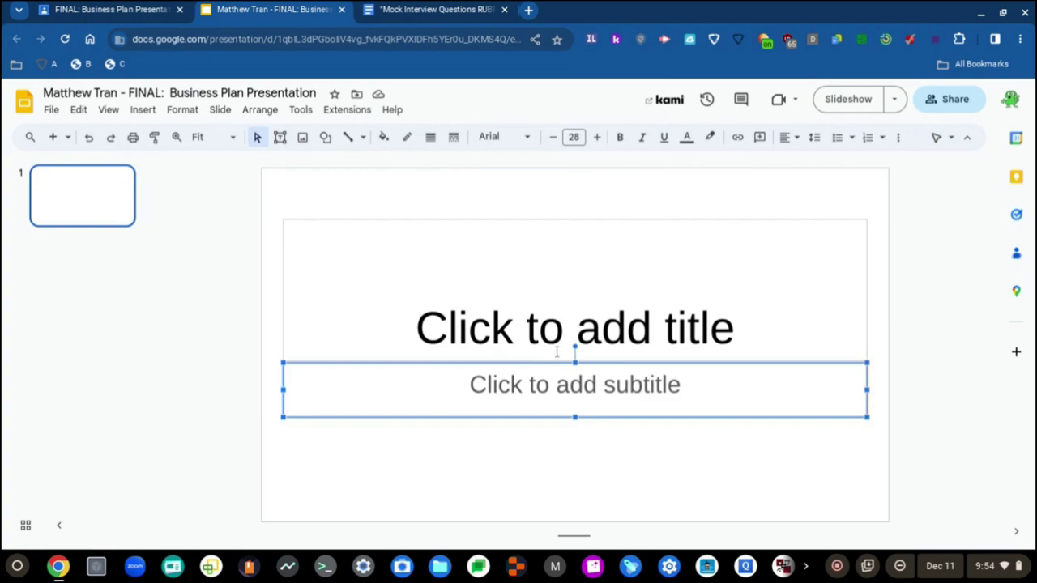
{"action": "left_click", "coordinate": [542, 395]}
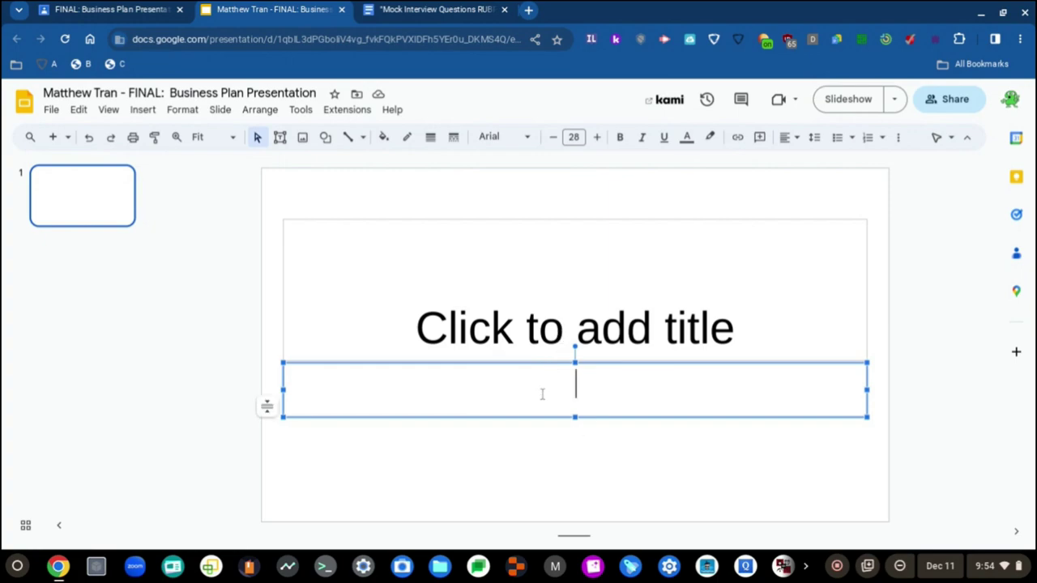
{"action": "left_click", "coordinate": [550, 338]}
{"action": "double_click", "coordinate": [551, 339]}
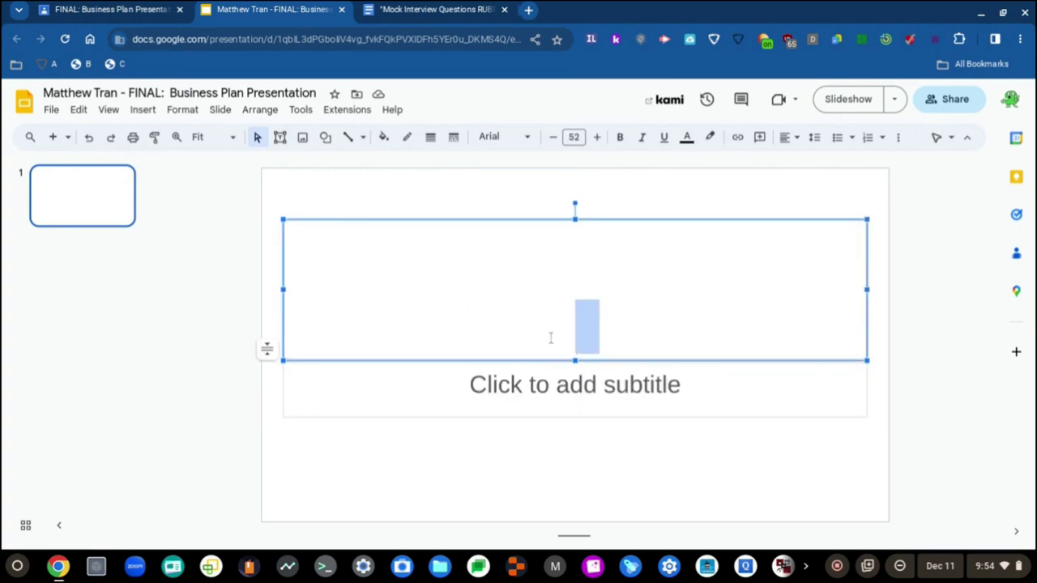
{"action": "left_click", "coordinate": [550, 381]}
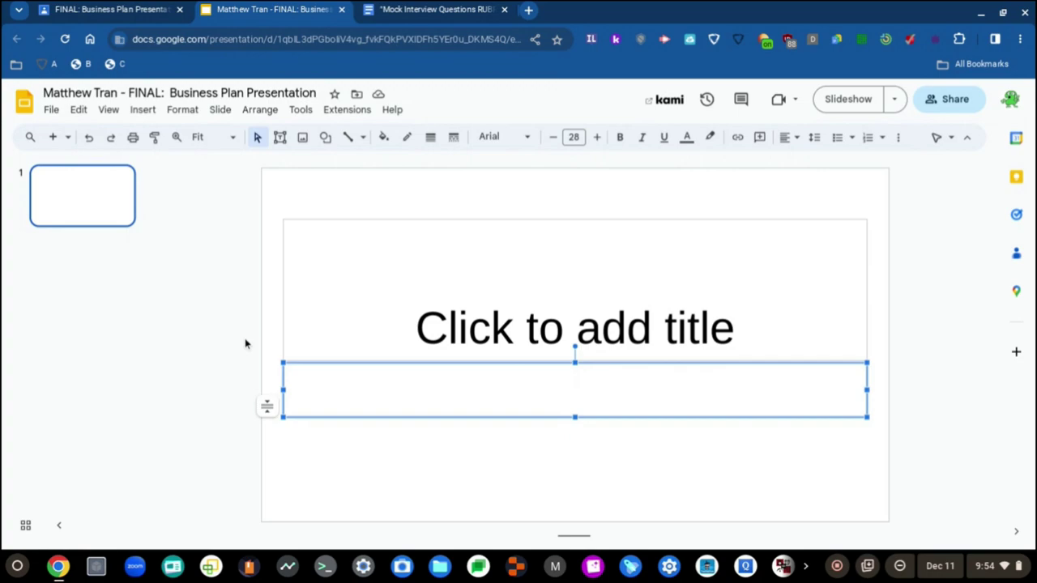
{"action": "left_click", "coordinate": [246, 343]}
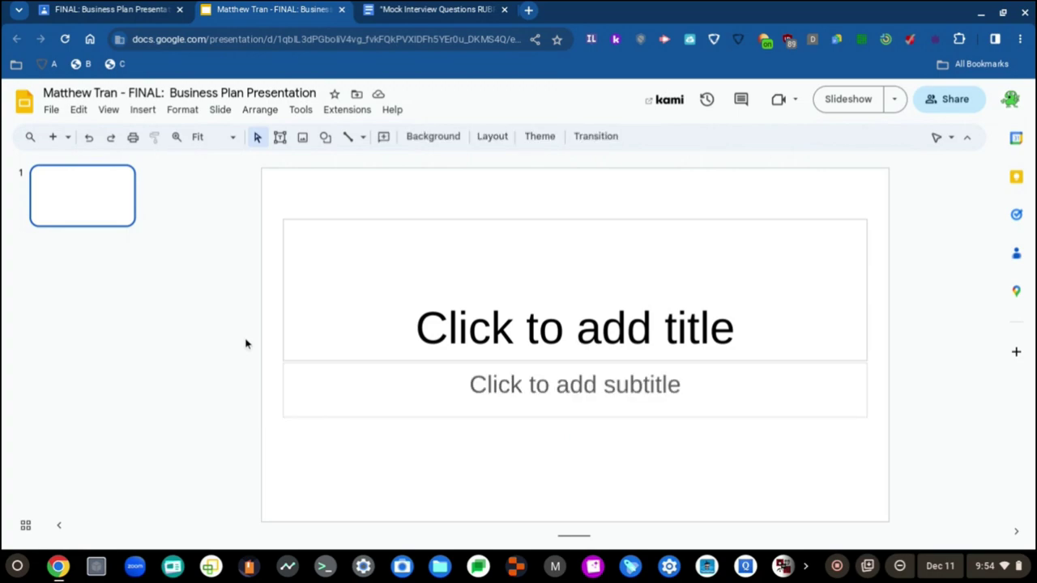
Look through the assignment posts in the Postsecondary Readiness class stream in Google Classroom, checking the Mock Interview Form assignment
{"action": "left_click", "coordinate": [89, 6]}
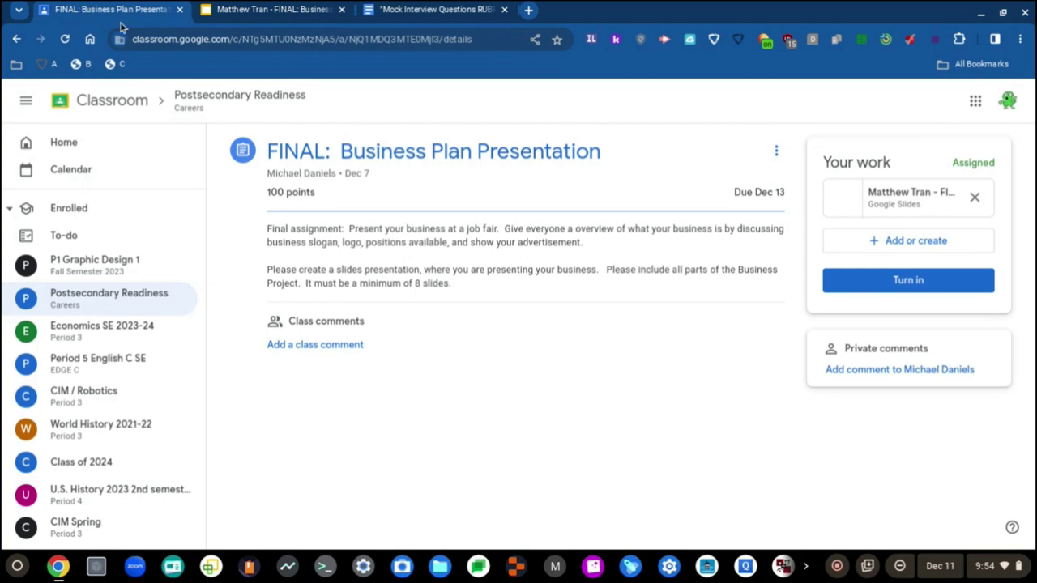
{"action": "left_click", "coordinate": [258, 105]}
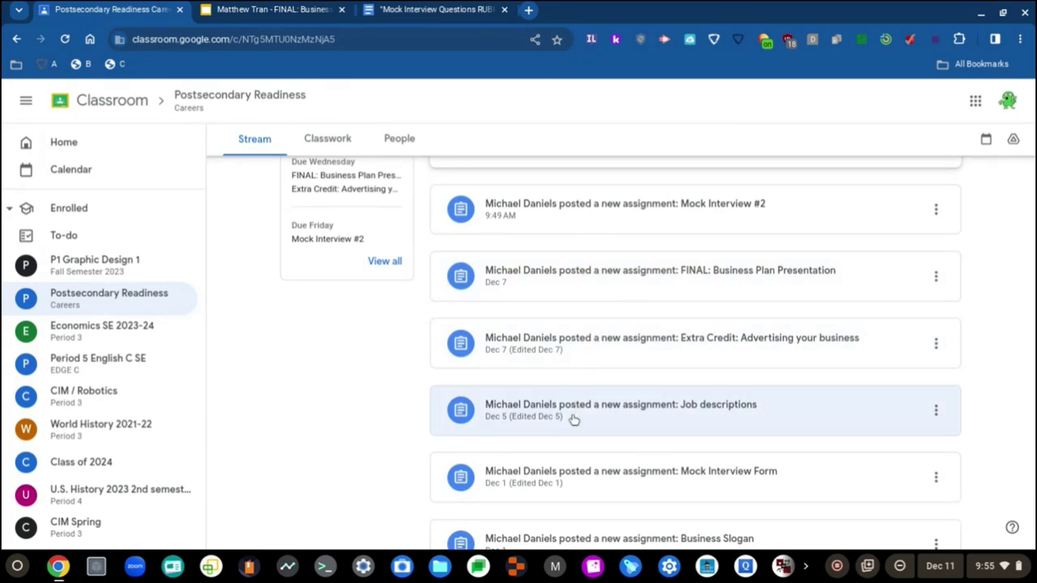
{"action": "scroll", "coordinate": [573, 419], "scroll_direction": "down", "scroll_amount": 1}
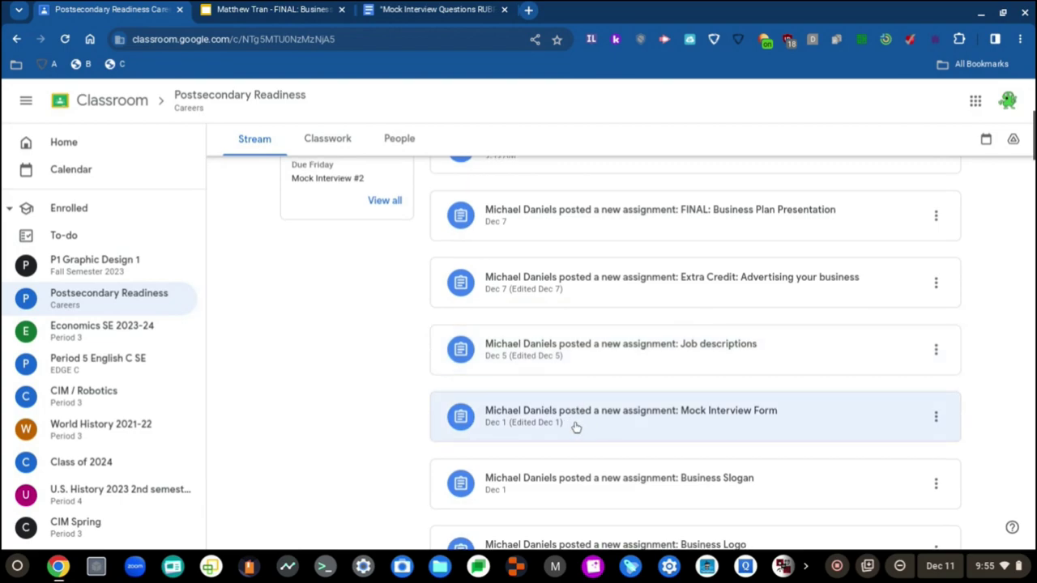
{"action": "left_click", "coordinate": [573, 426]}
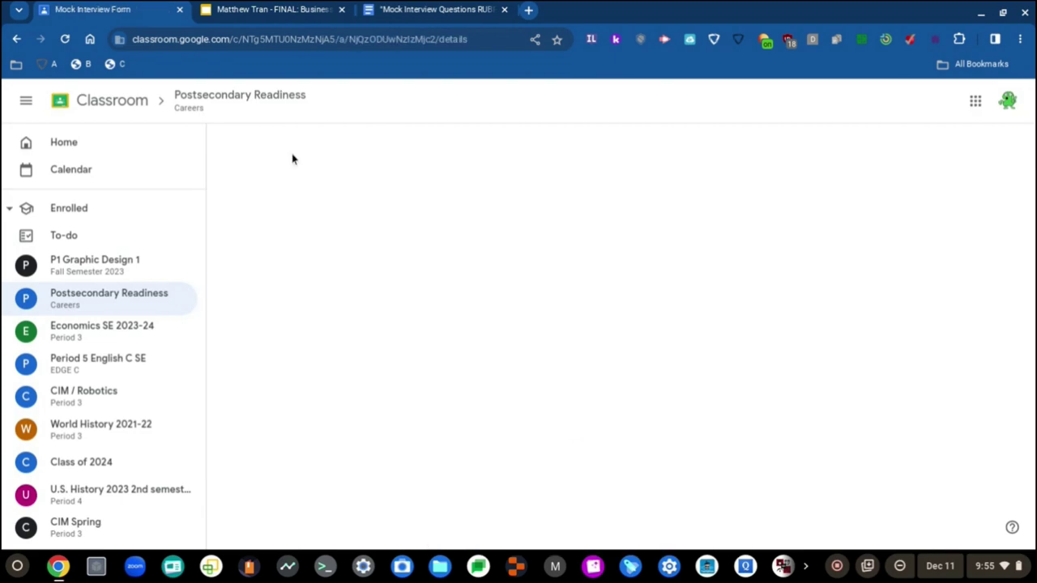
{"action": "left_click", "coordinate": [246, 94]}
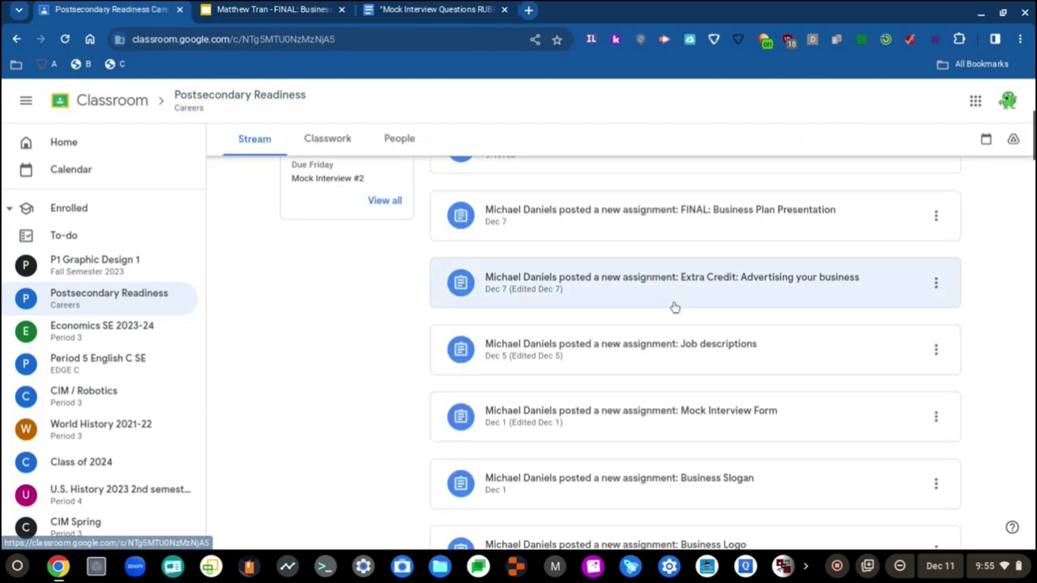
{"action": "scroll", "coordinate": [651, 337], "scroll_direction": "up", "scroll_amount": 3}
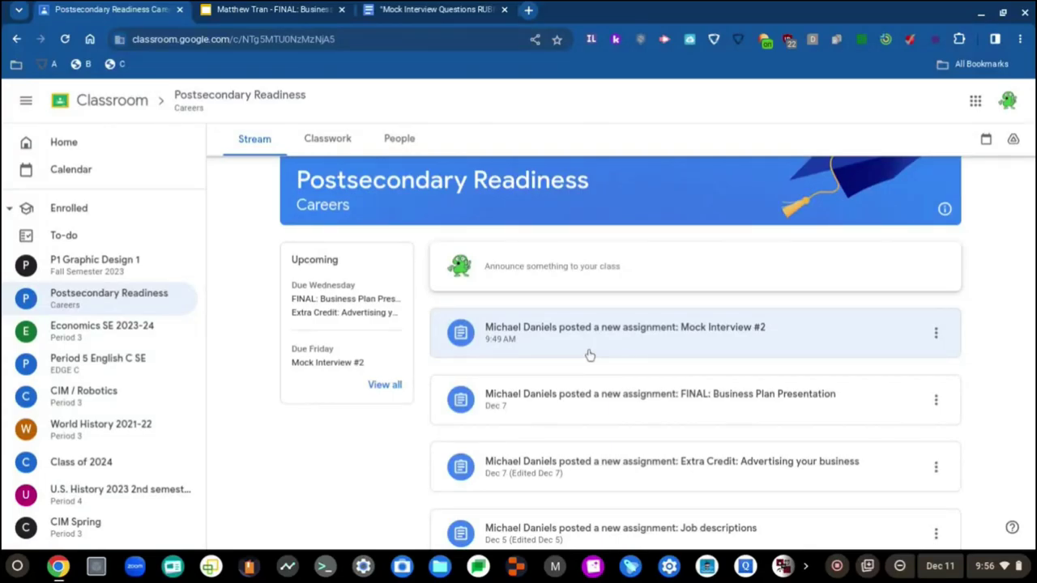
{"action": "scroll", "coordinate": [567, 340], "scroll_direction": "down", "scroll_amount": 2}
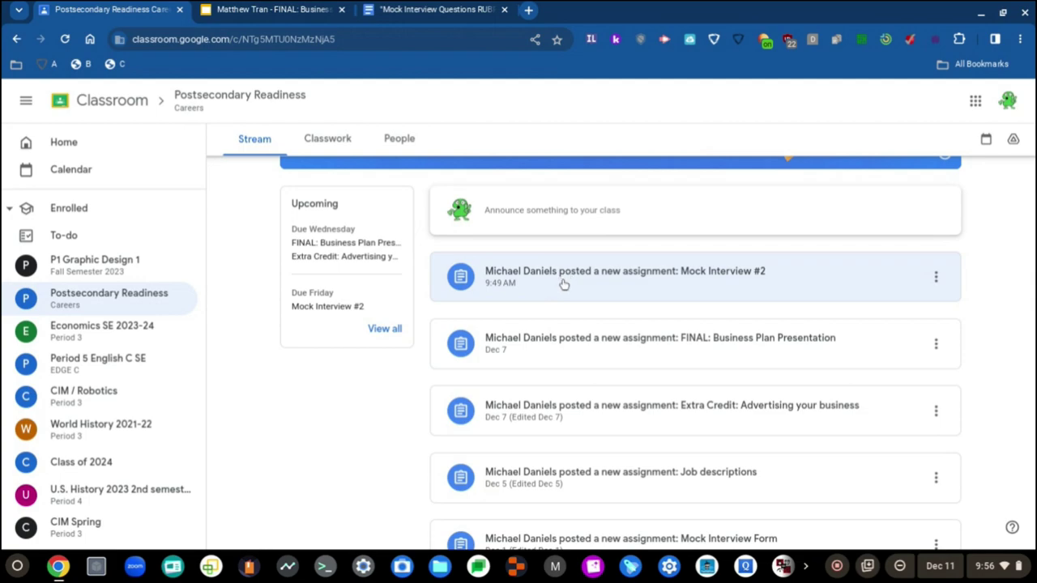
{"action": "scroll", "coordinate": [563, 286], "scroll_direction": "down", "scroll_amount": 1}
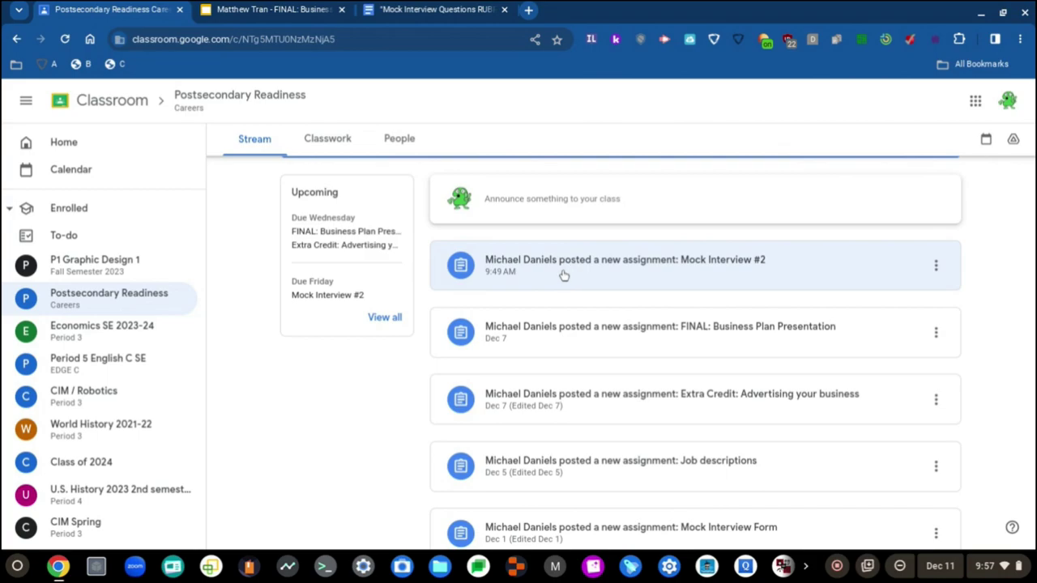
{"action": "scroll", "coordinate": [562, 275], "scroll_direction": "down", "scroll_amount": 1}
{"action": "scroll", "coordinate": [567, 417], "scroll_direction": "down", "scroll_amount": 2}
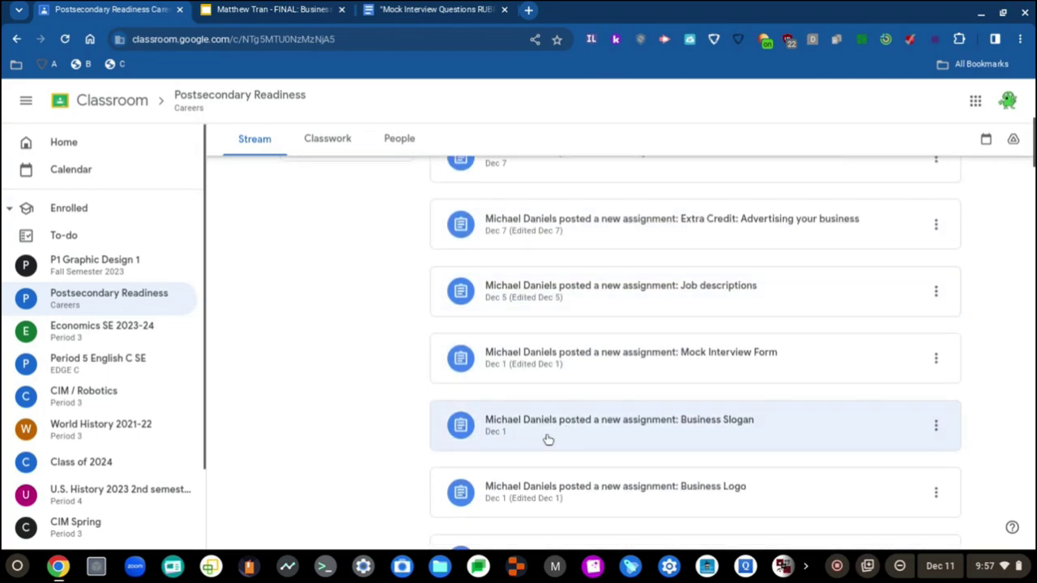
{"action": "scroll", "coordinate": [548, 438], "scroll_direction": "down", "scroll_amount": 1}
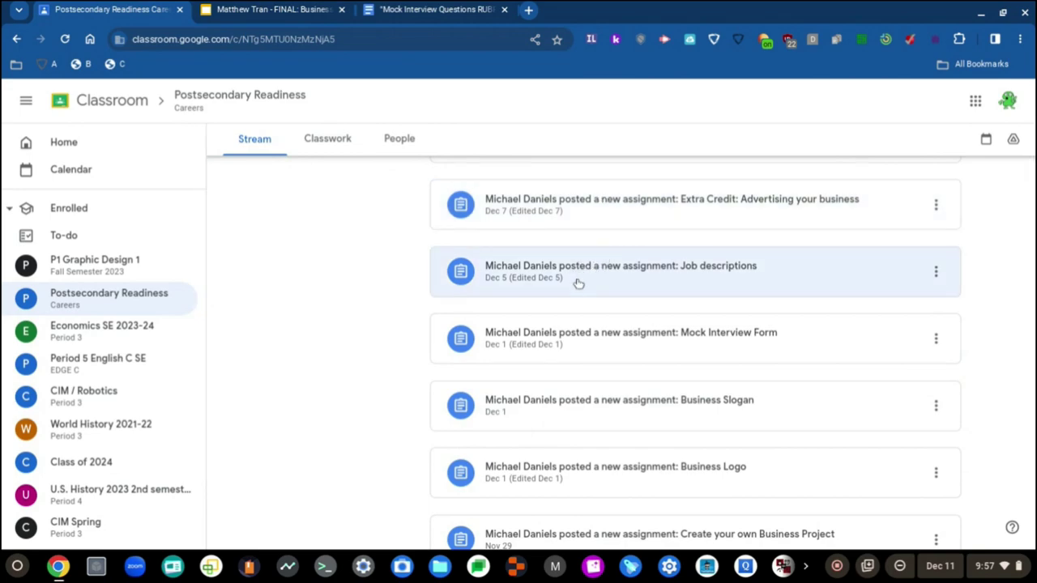
{"action": "scroll", "coordinate": [578, 284], "scroll_direction": "up", "scroll_amount": 2}
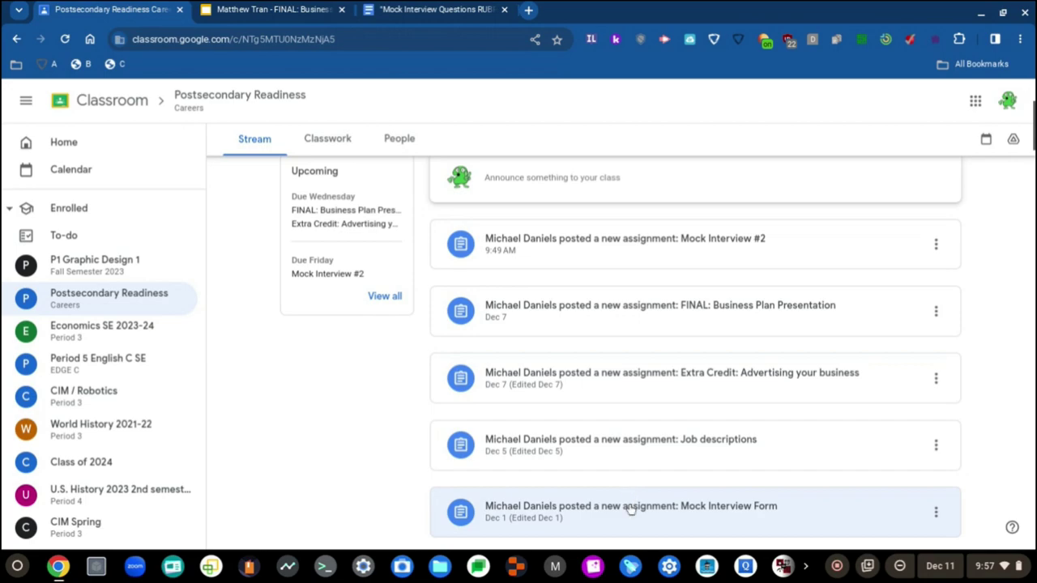
Create a new Google Docs document under the Mock Interview #2 assignment and close the interview questions rubric
{"action": "left_click", "coordinate": [657, 269]}
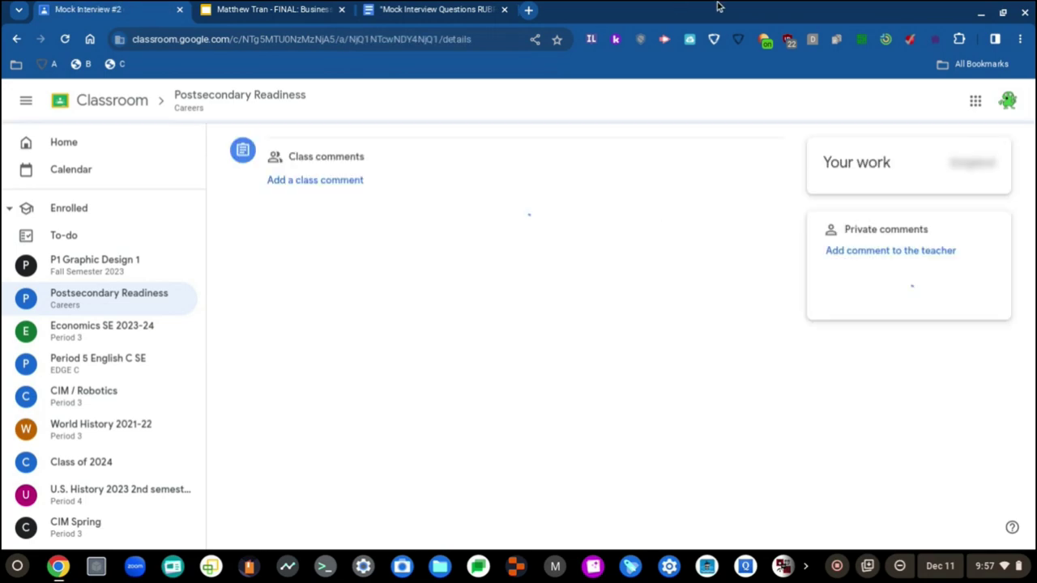
{"action": "left_click", "coordinate": [878, 191]}
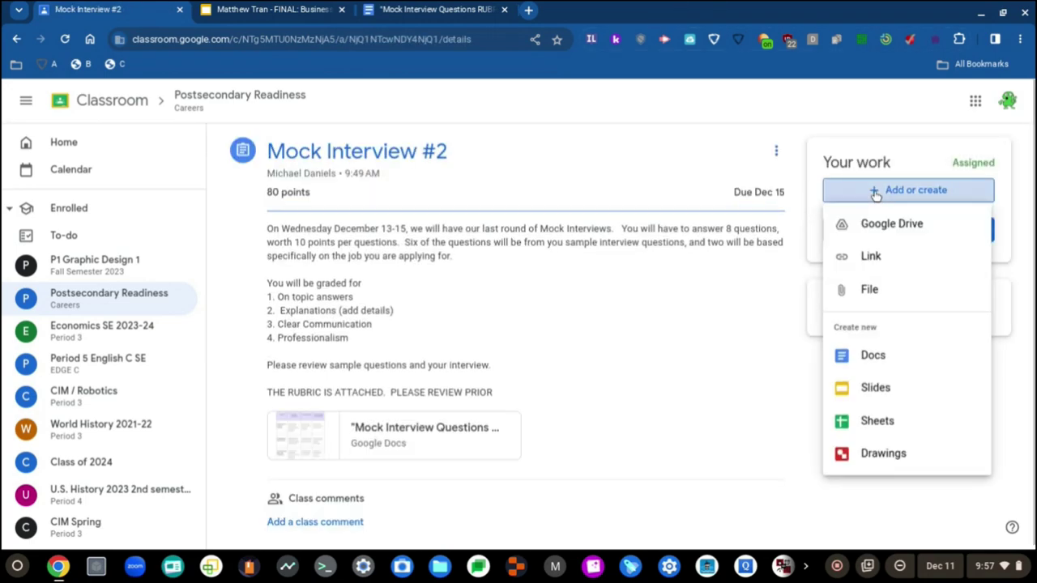
{"action": "left_click", "coordinate": [878, 358]}
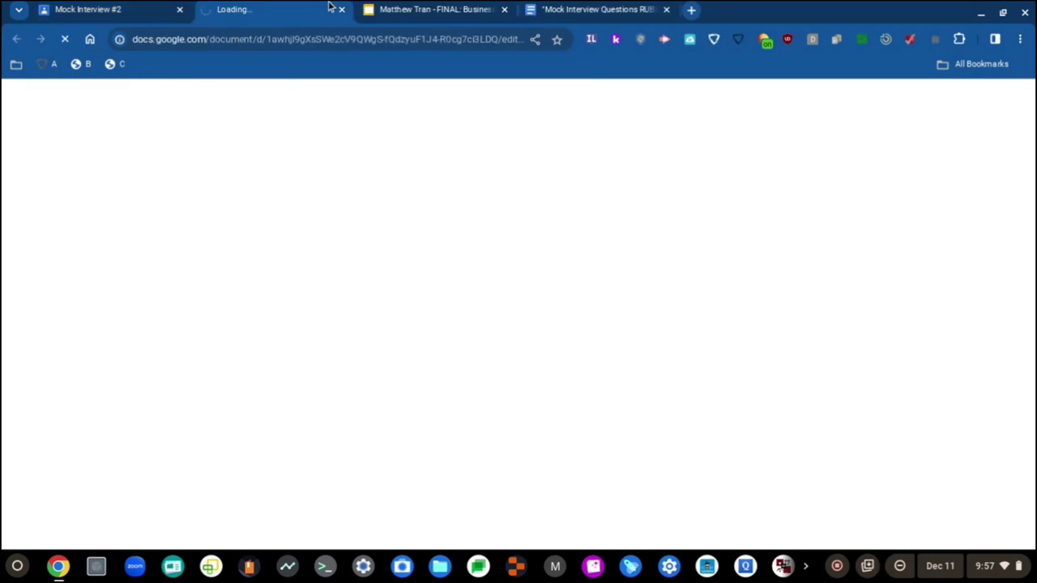
{"action": "left_click", "coordinate": [667, 9]}
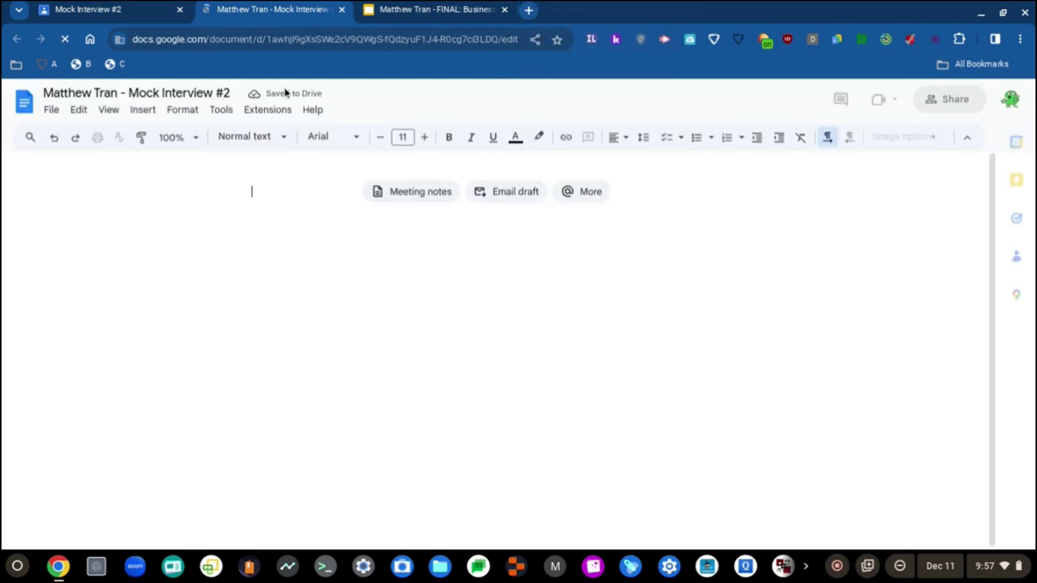
{"action": "left_click", "coordinate": [313, 111]}
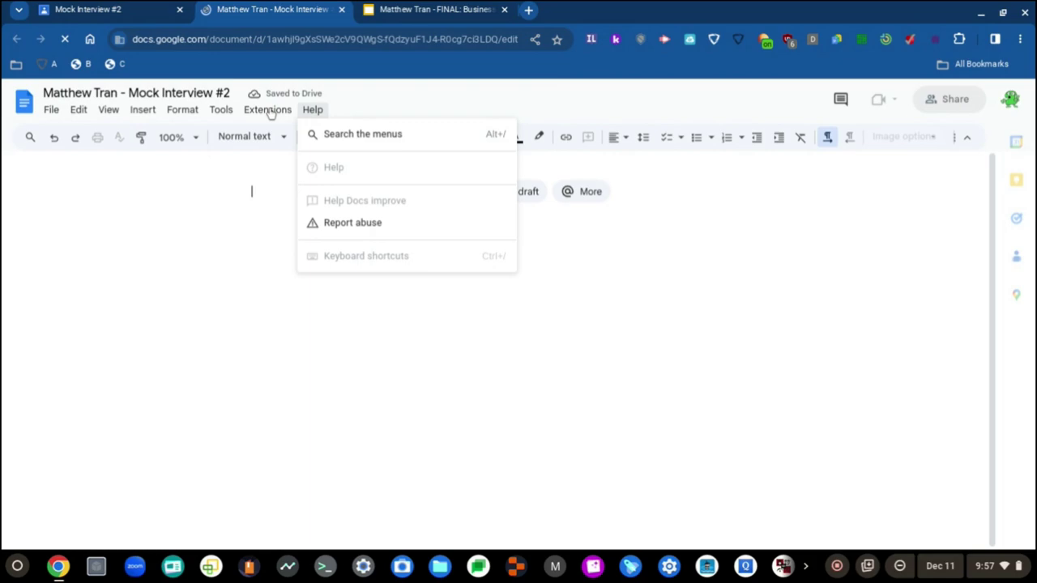
{"action": "mouse_move", "coordinate": [218, 116]}
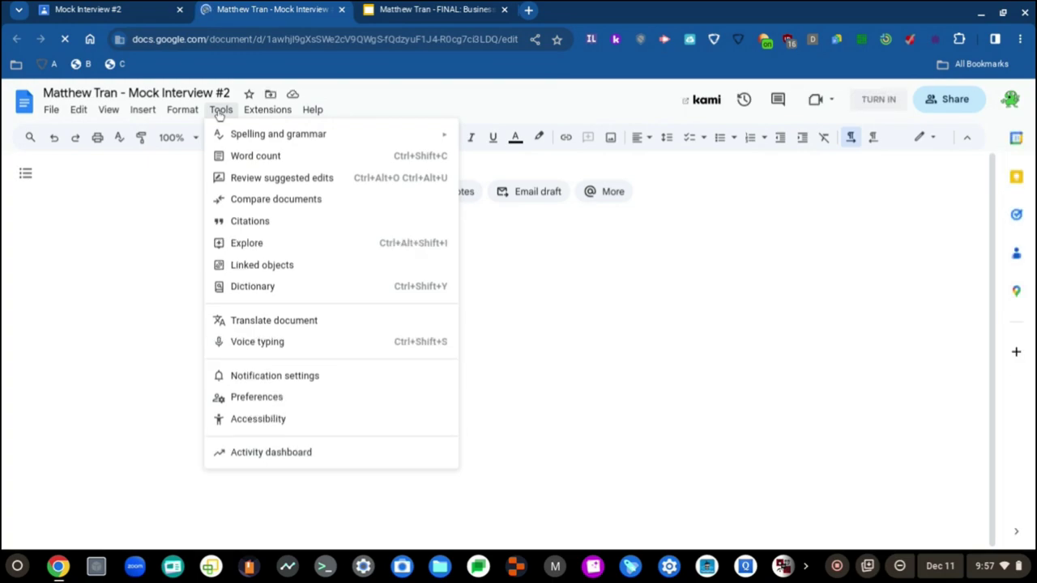
{"action": "mouse_move", "coordinate": [184, 114]}
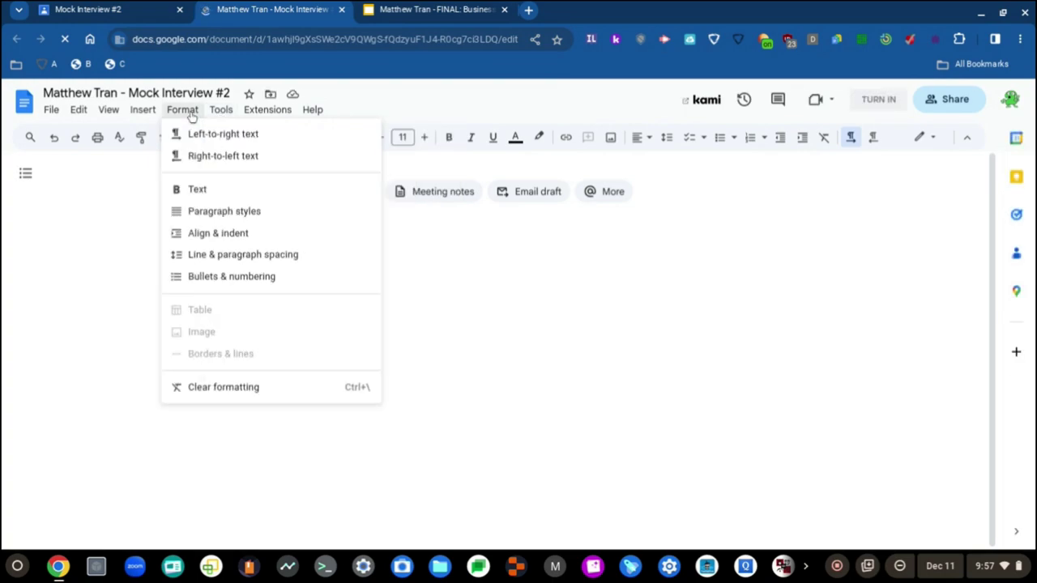
{"action": "mouse_move", "coordinate": [147, 114]}
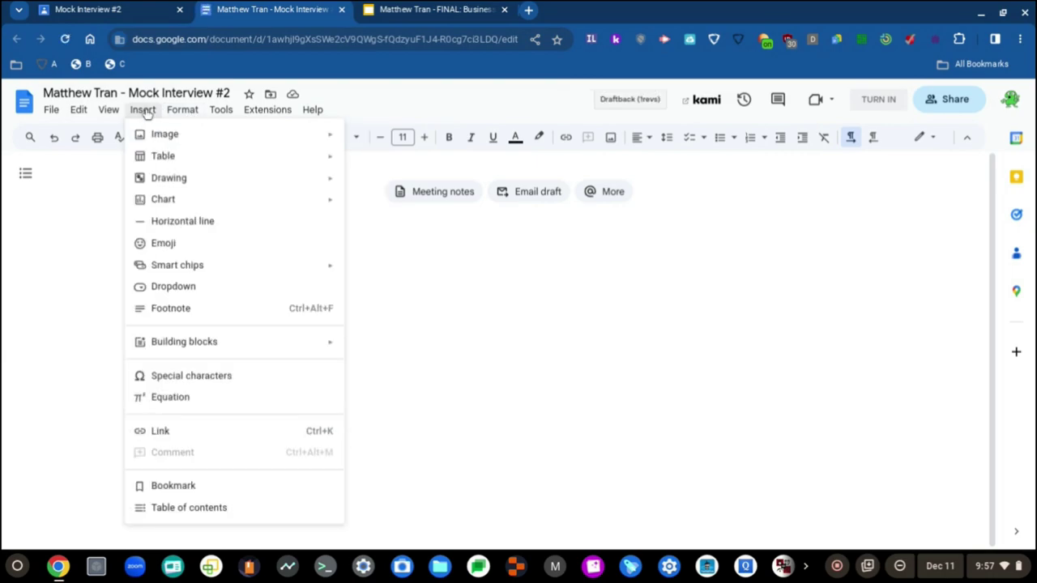
{"action": "mouse_move", "coordinate": [110, 112]}
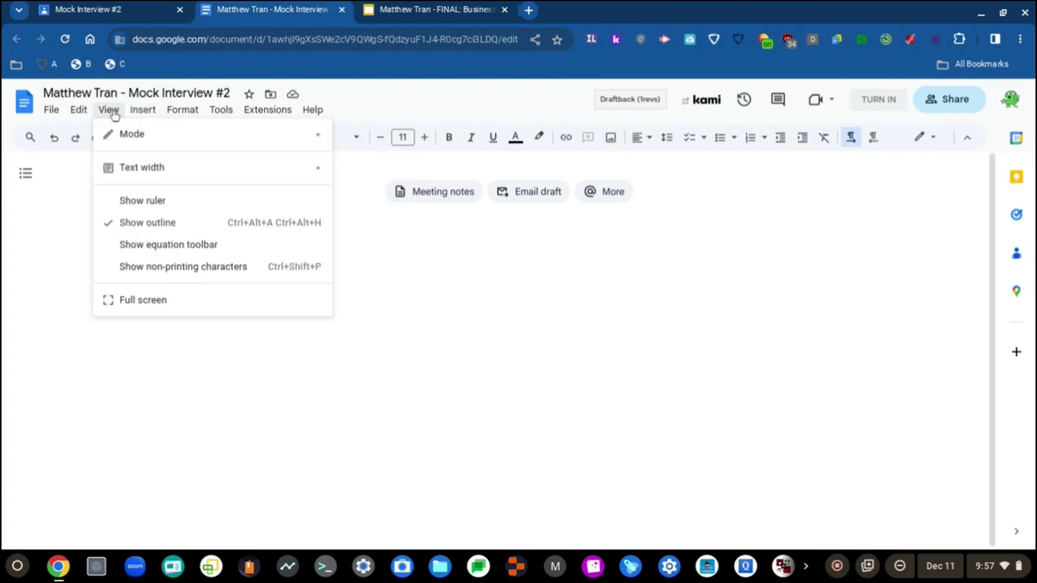
{"action": "mouse_move", "coordinate": [71, 112]}
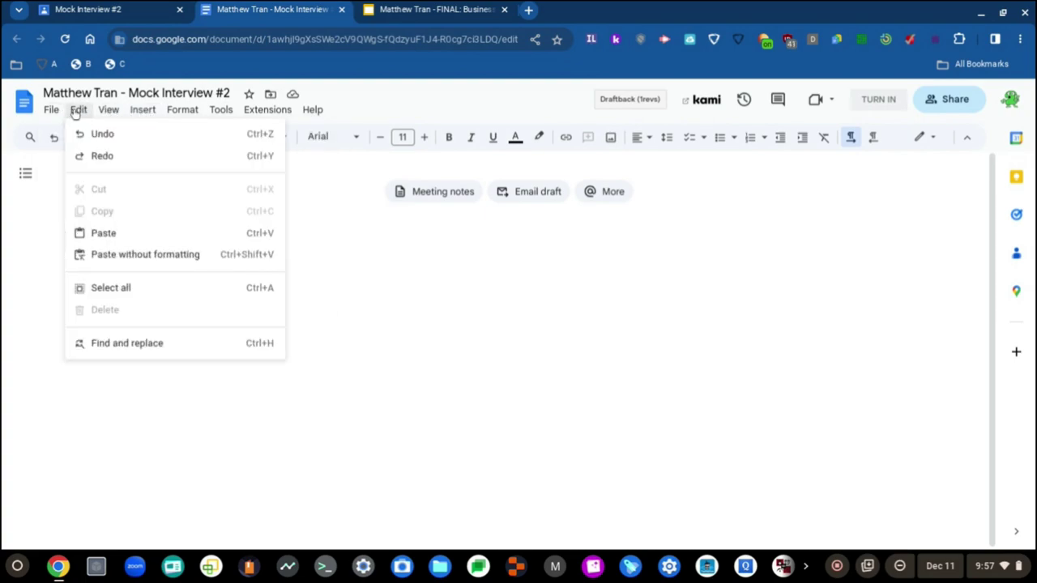
{"action": "mouse_move", "coordinate": [51, 111]}
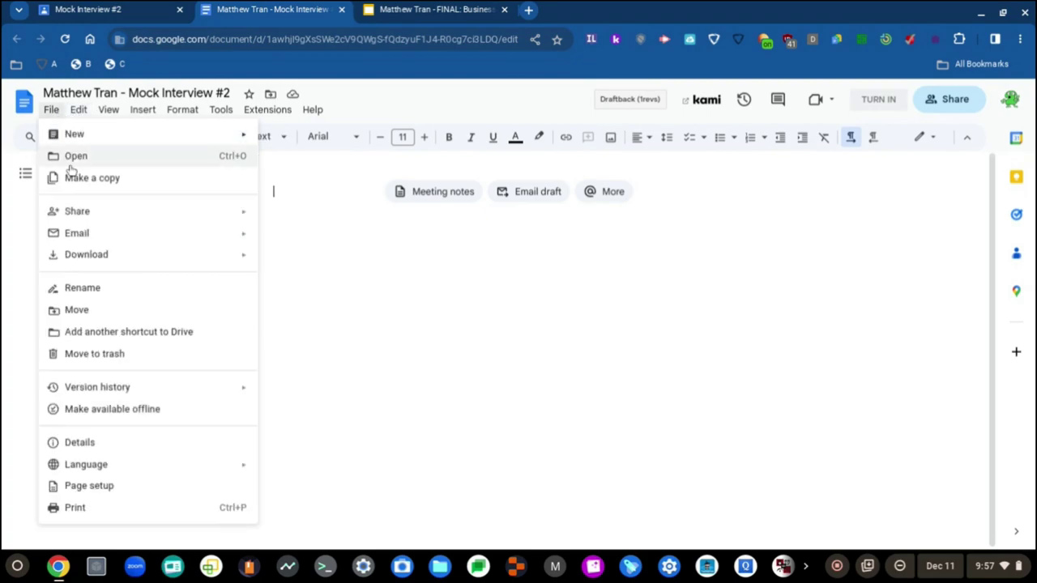
Remove the attached document from the student's work on the Mock Interview #2 assignment
{"action": "left_click", "coordinate": [88, 9]}
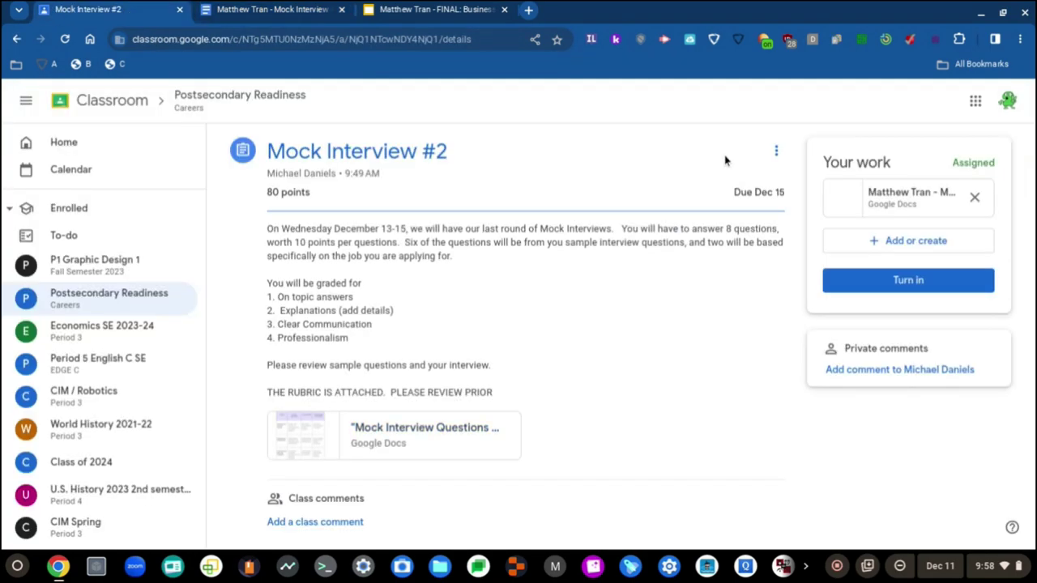
{"action": "left_click", "coordinate": [974, 197]}
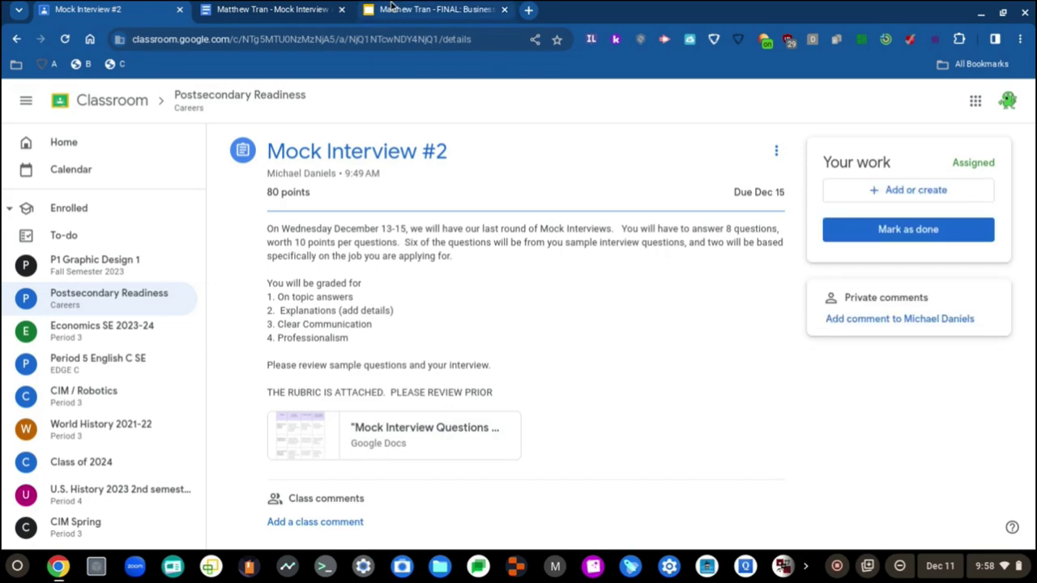
Copy the Mock Interview #2 document with "Copy of" removed from its name, and close the original document
{"action": "left_click", "coordinate": [206, 10]}
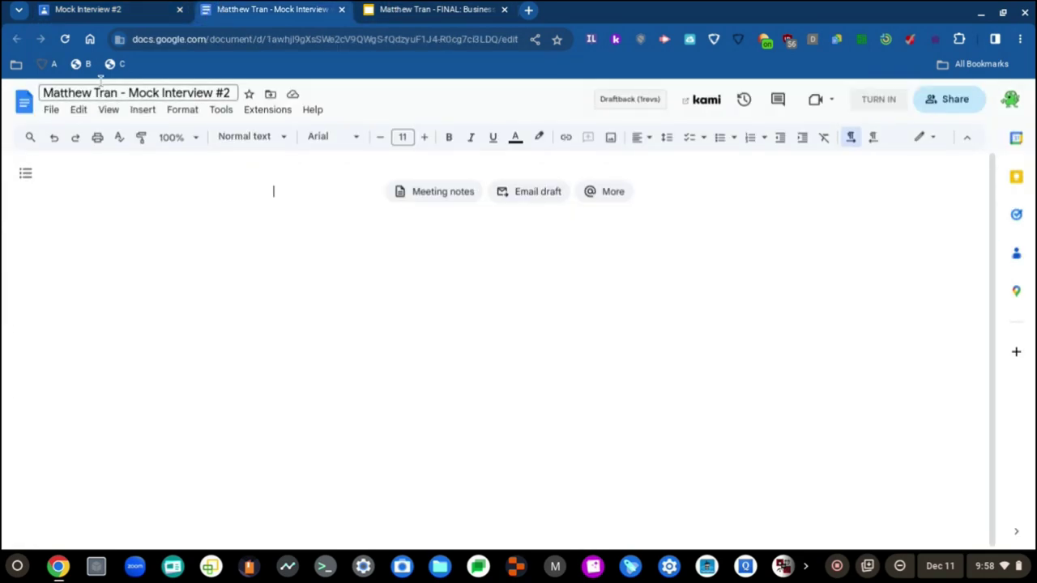
{"action": "left_click", "coordinate": [50, 110]}
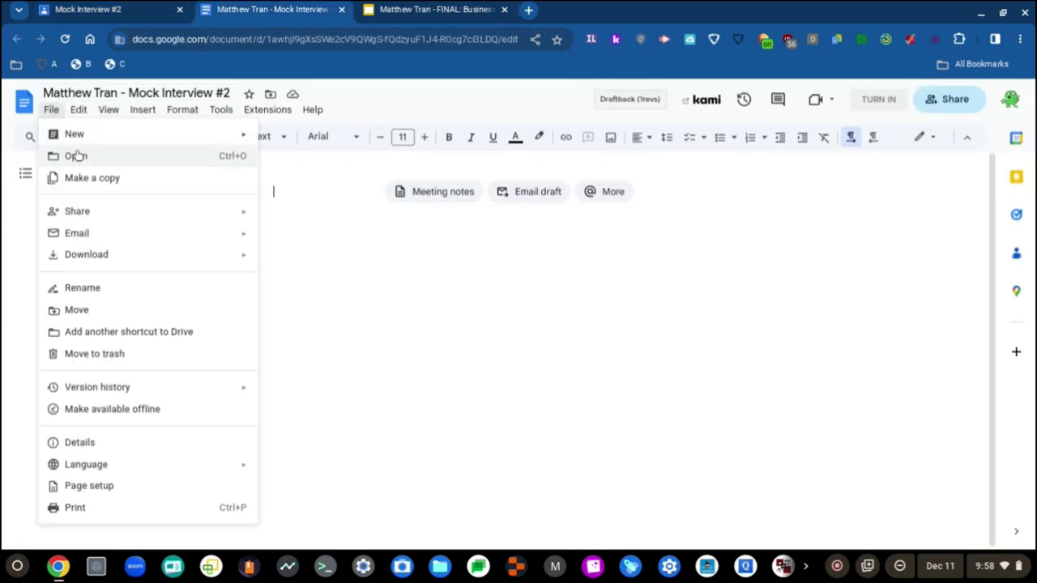
{"action": "left_click", "coordinate": [85, 179]}
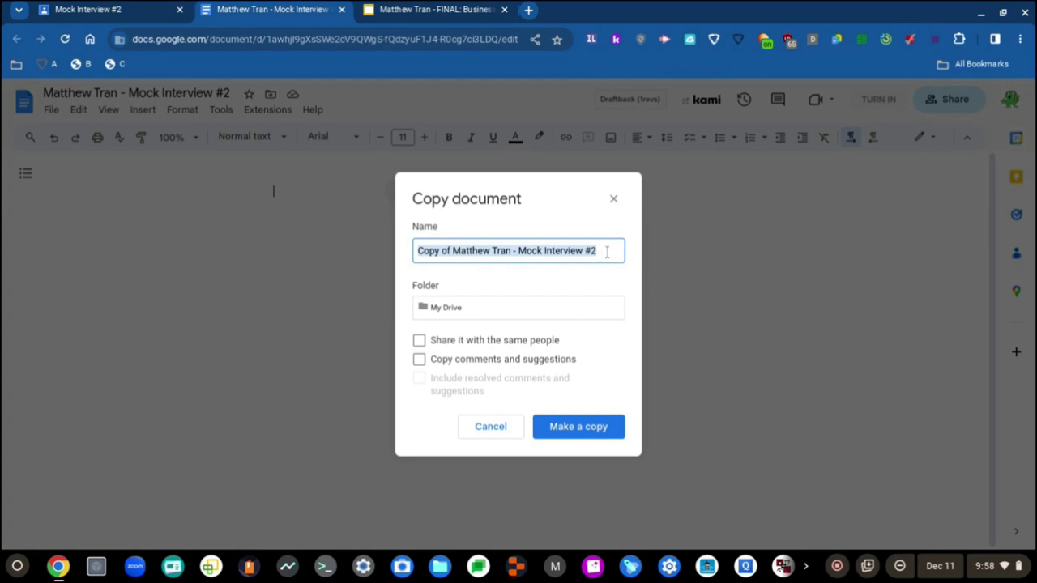
{"action": "left_click", "coordinate": [606, 250]}
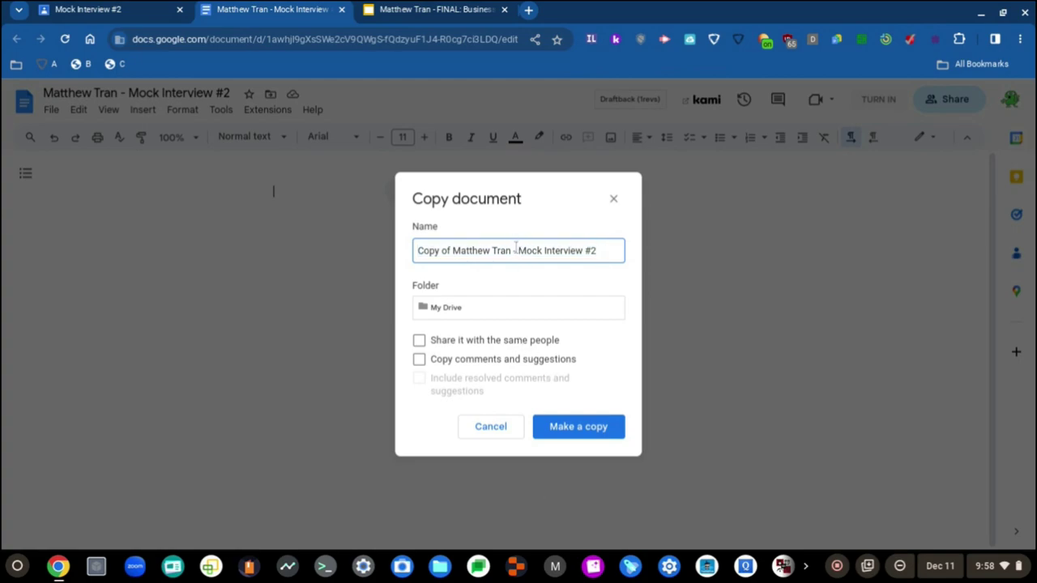
{"action": "left_click_drag", "start_coordinate": [452, 252], "coordinate": [347, 249]}
{"action": "key", "text": "BackSpace"}
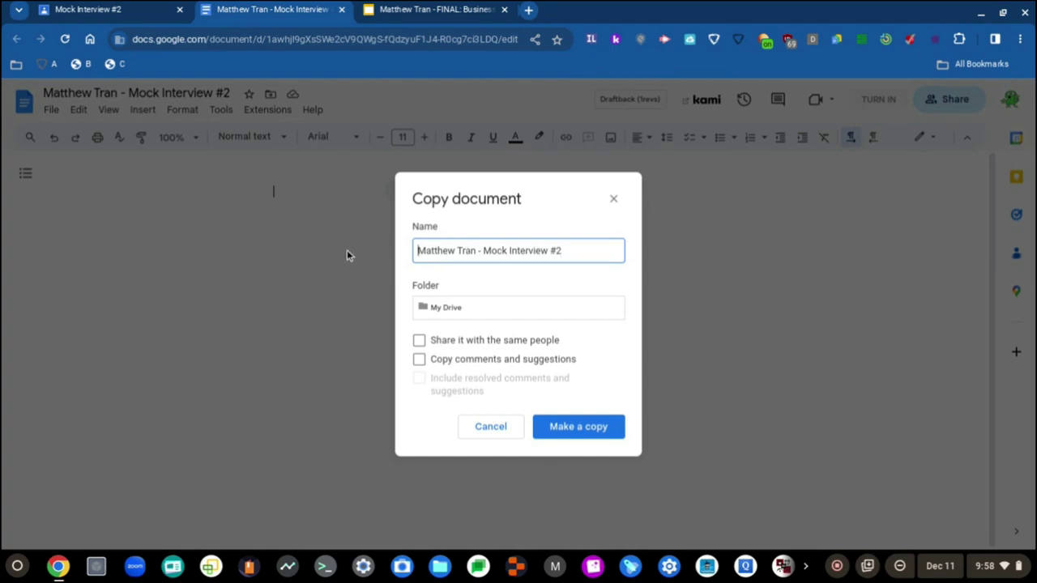
{"action": "left_click", "coordinate": [604, 434]}
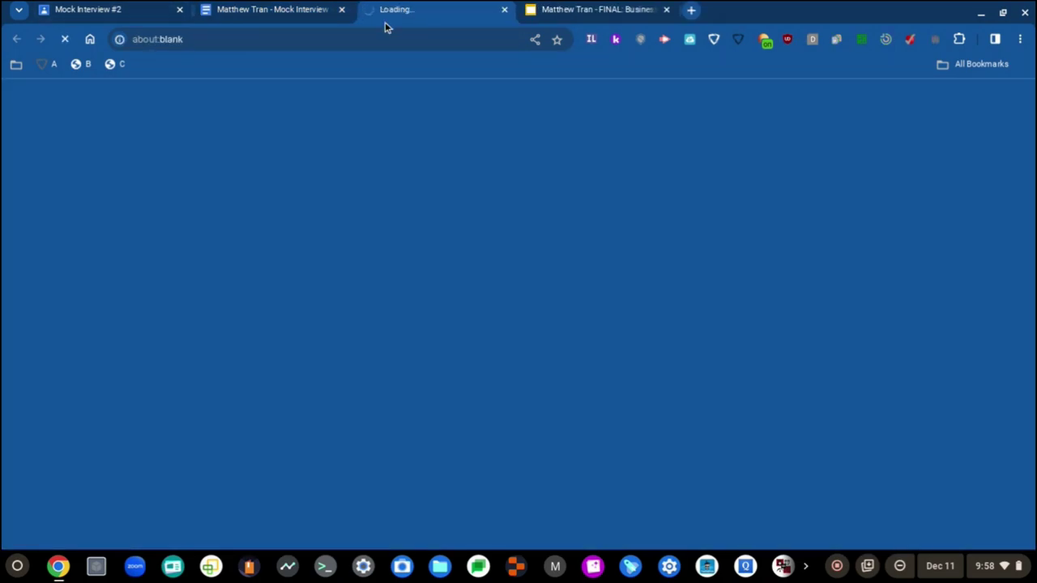
{"action": "left_click", "coordinate": [341, 9]}
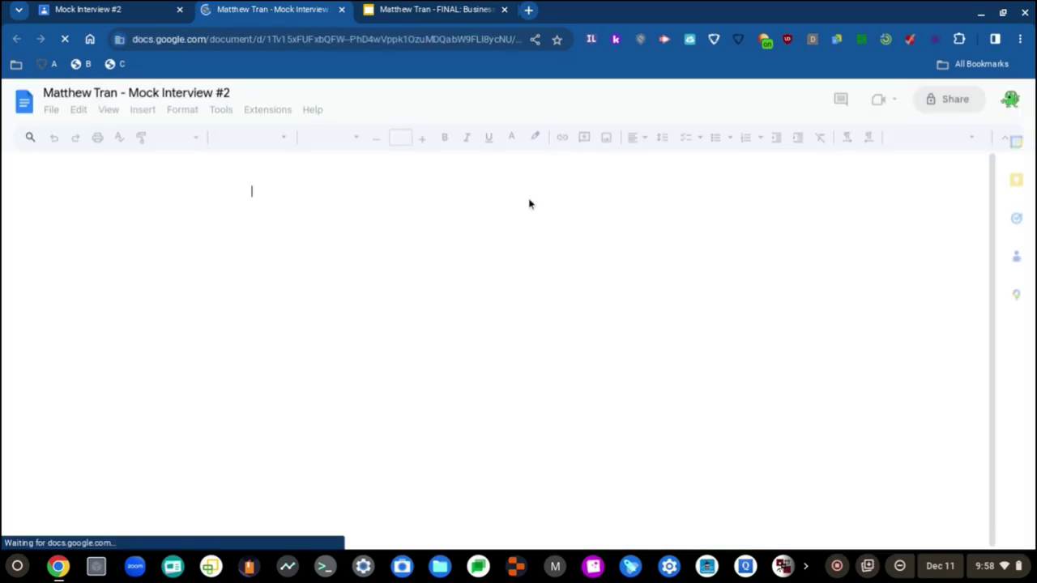
{"action": "key", "text": "alt+shift+s"}
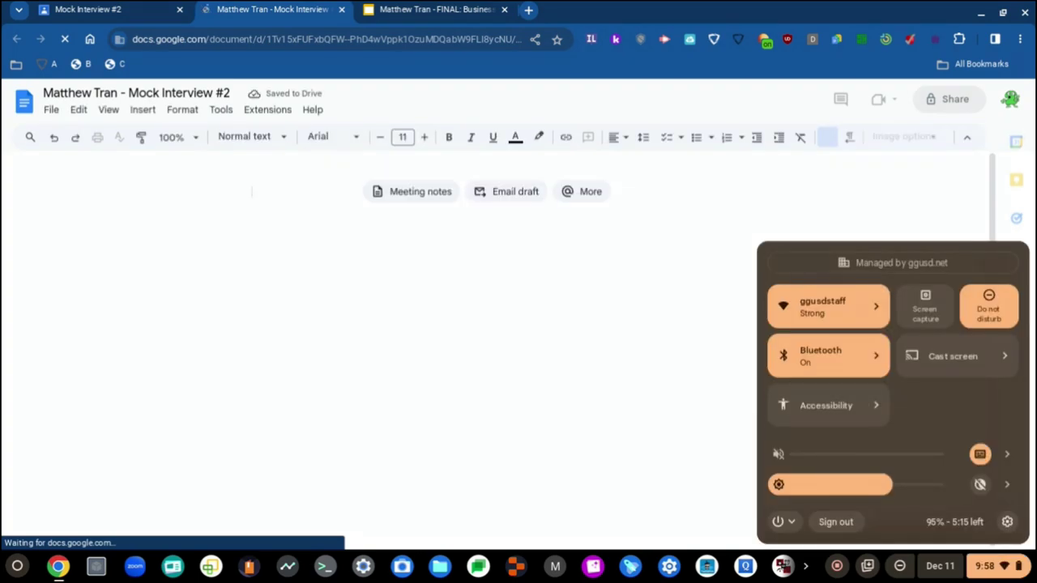
{"action": "key", "text": "Escape"}
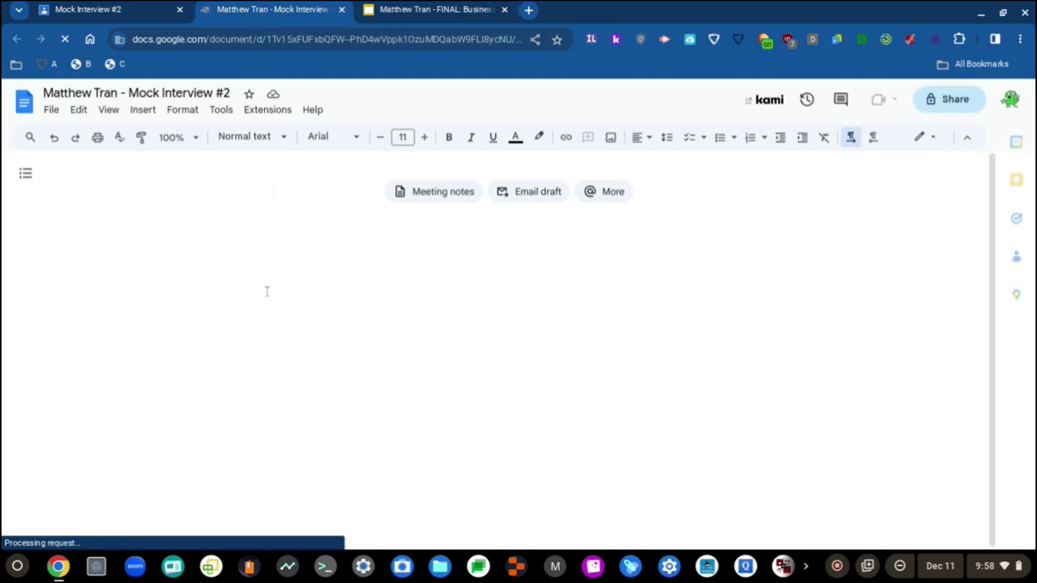
Open the Mock Interview Questions rubric from the Mock Interview #2 assignment and copy its entire contents, including the title and criteria table
{"action": "left_click", "coordinate": [101, 8]}
{"action": "left_click", "coordinate": [319, 10]}
{"action": "left_click", "coordinate": [101, 8]}
{"action": "left_click", "coordinate": [447, 443]}
{"action": "left_click", "coordinate": [381, 9]}
{"action": "left_click", "coordinate": [322, 8]}
{"action": "left_click", "coordinate": [381, 9]}
{"action": "left_click", "coordinate": [320, 9]}
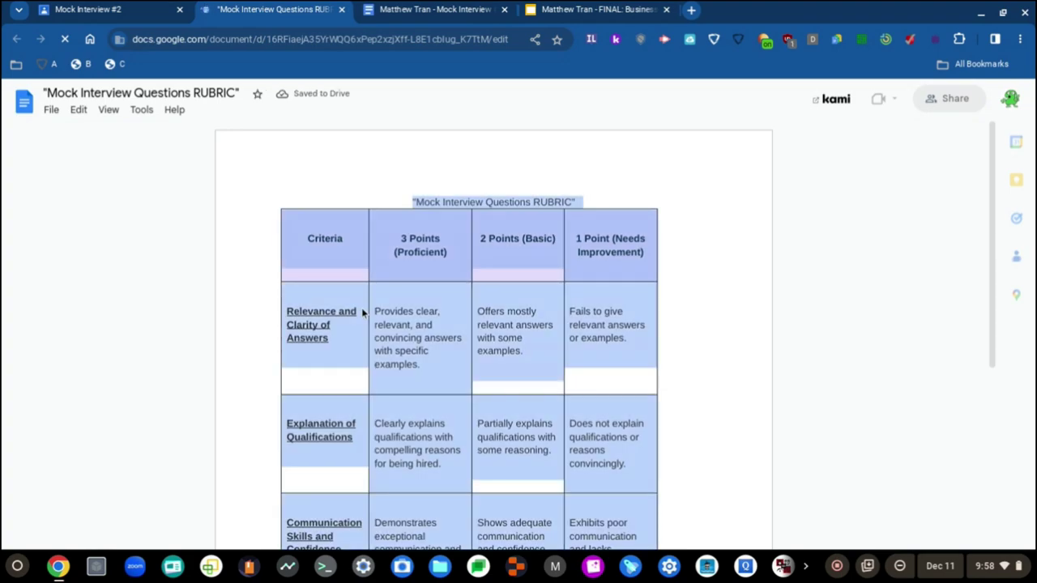
Paste the copied rubric into the blank Mock Interview #2 document, close the original rubric, and check the pasted table
{"action": "left_click", "coordinate": [380, 9]}
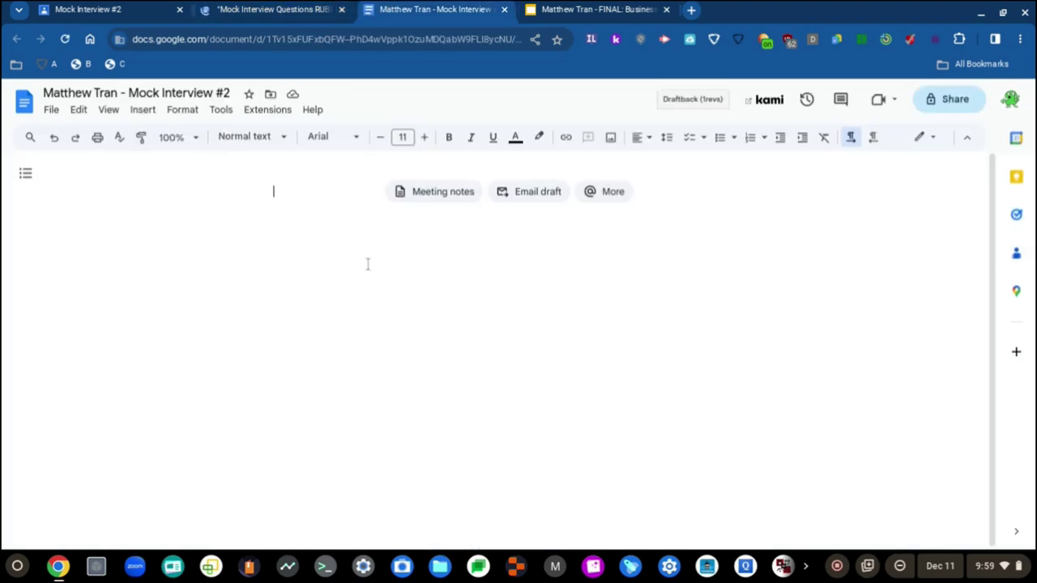
{"action": "key", "text": "ctrl+v"}
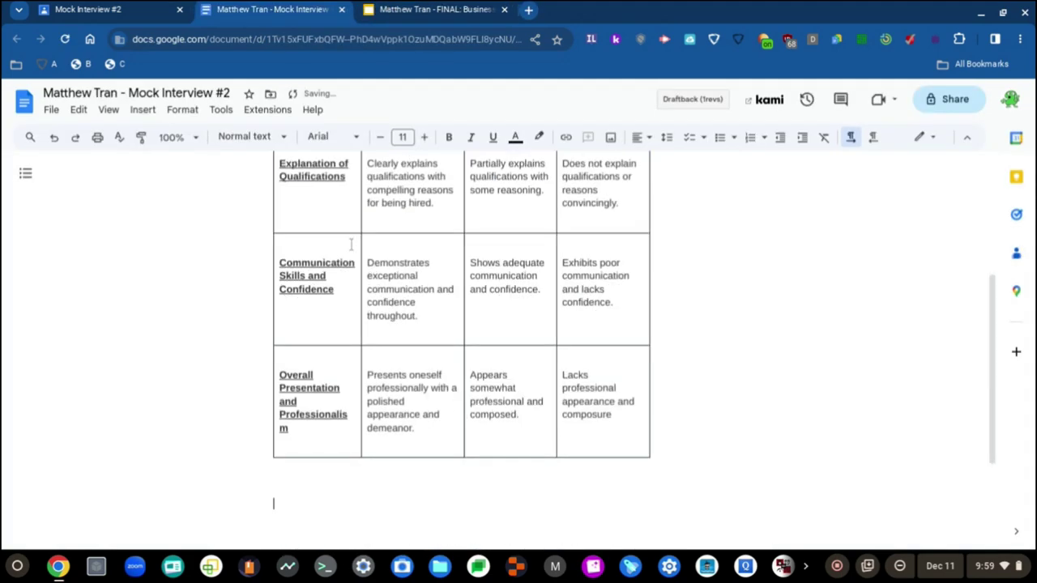
{"action": "scroll", "coordinate": [425, 351], "scroll_direction": "up", "scroll_amount": 3}
{"action": "scroll", "coordinate": [420, 330], "scroll_direction": "down", "scroll_amount": 5}
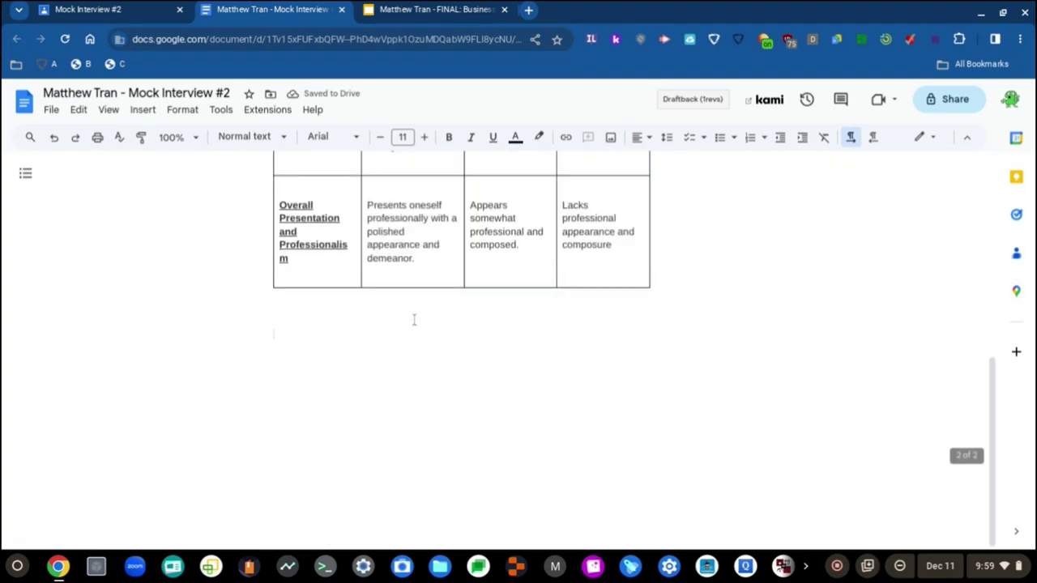
{"action": "scroll", "coordinate": [414, 316], "scroll_direction": "up", "scroll_amount": 5}
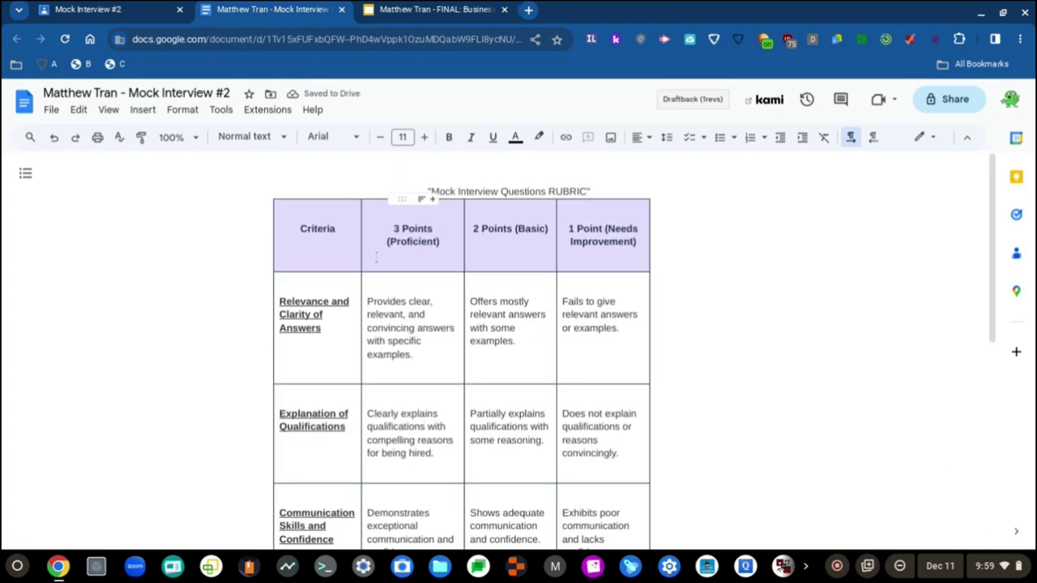